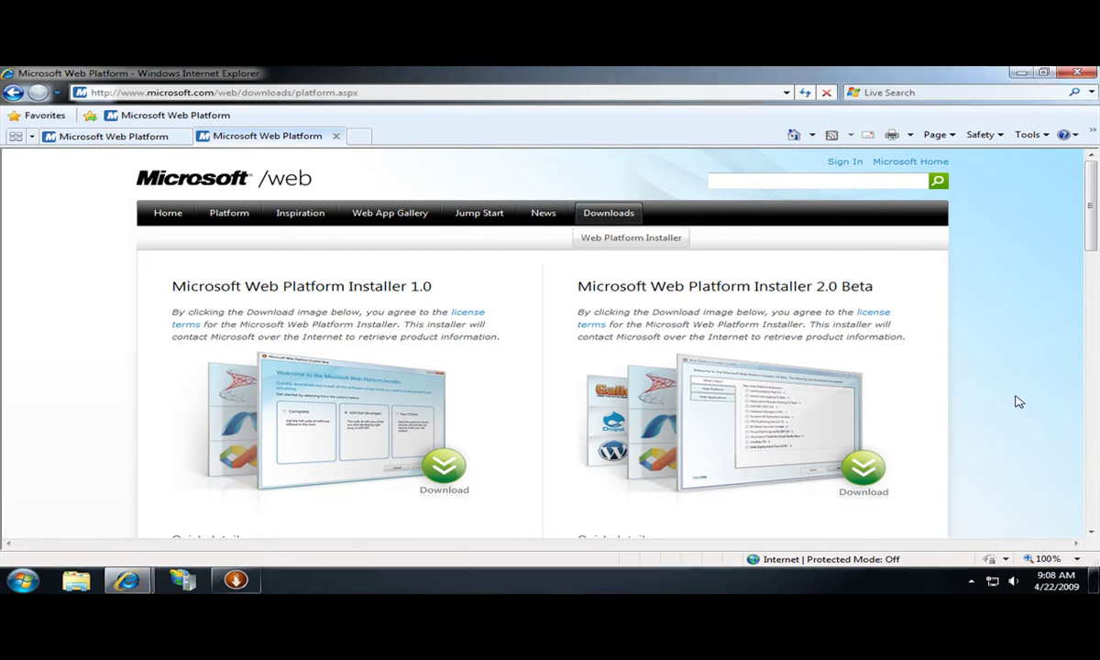
Step: Scroll through the currently open web page
left_click(1090, 533)
left_click(1090, 534)
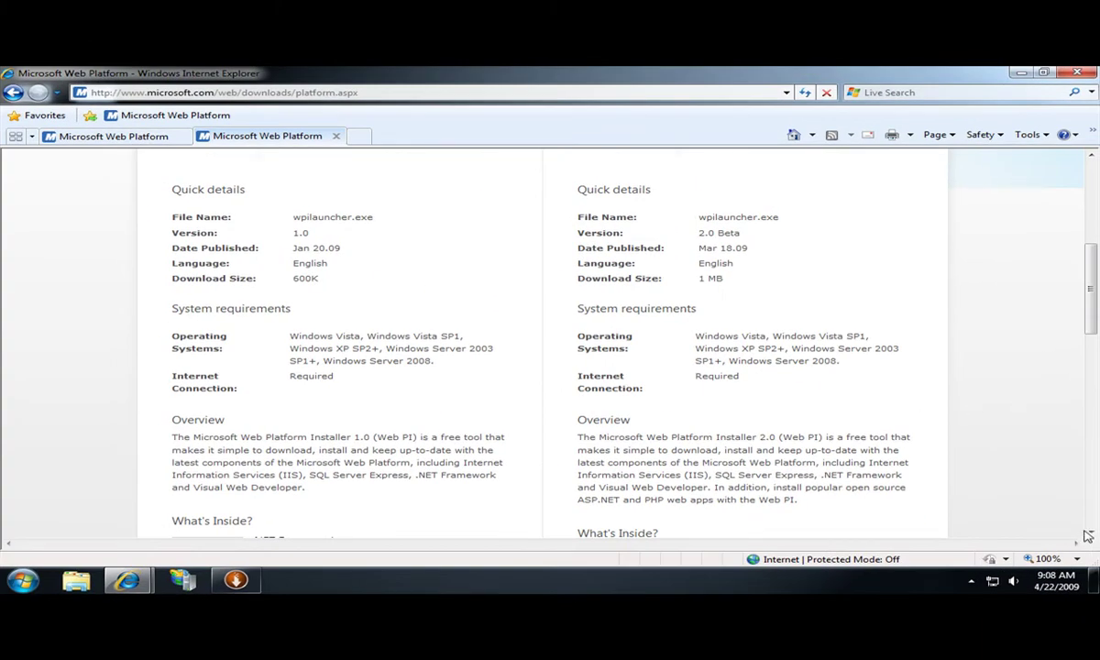
scroll(1082, 541, "down", 3)
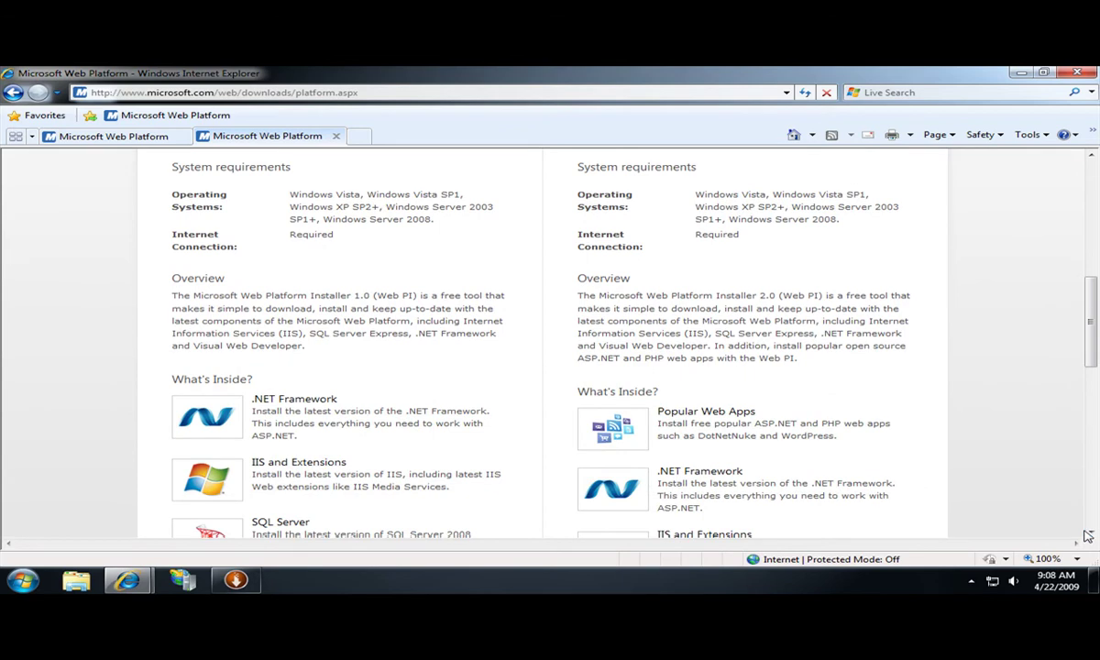
scroll(1087, 536, "down", 1)
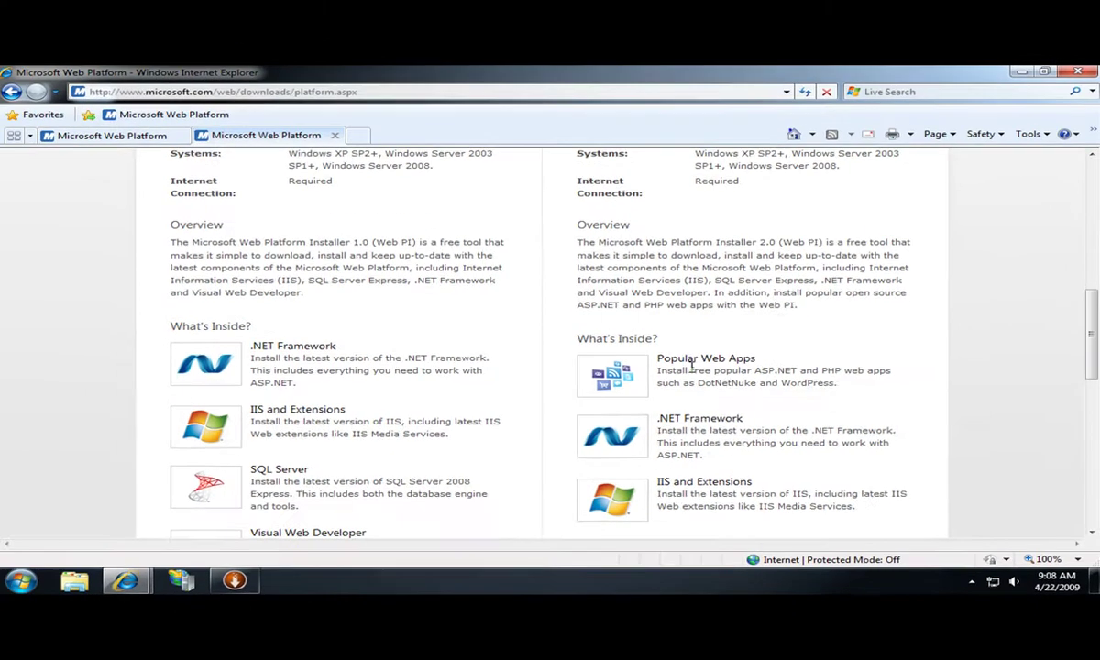
scroll(751, 422, "up", 2)
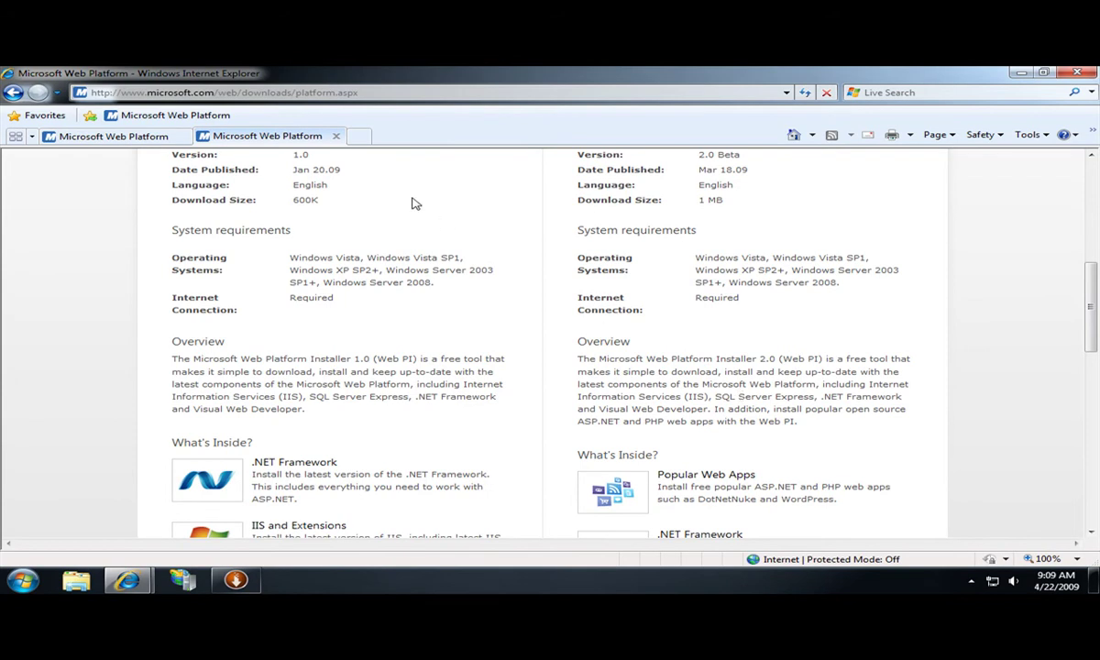
Step: Load the web/gallery address and open Umbraco from the Top 5 Web Apps list
left_click(218, 91)
left_click_drag(218, 90, 467, 108)
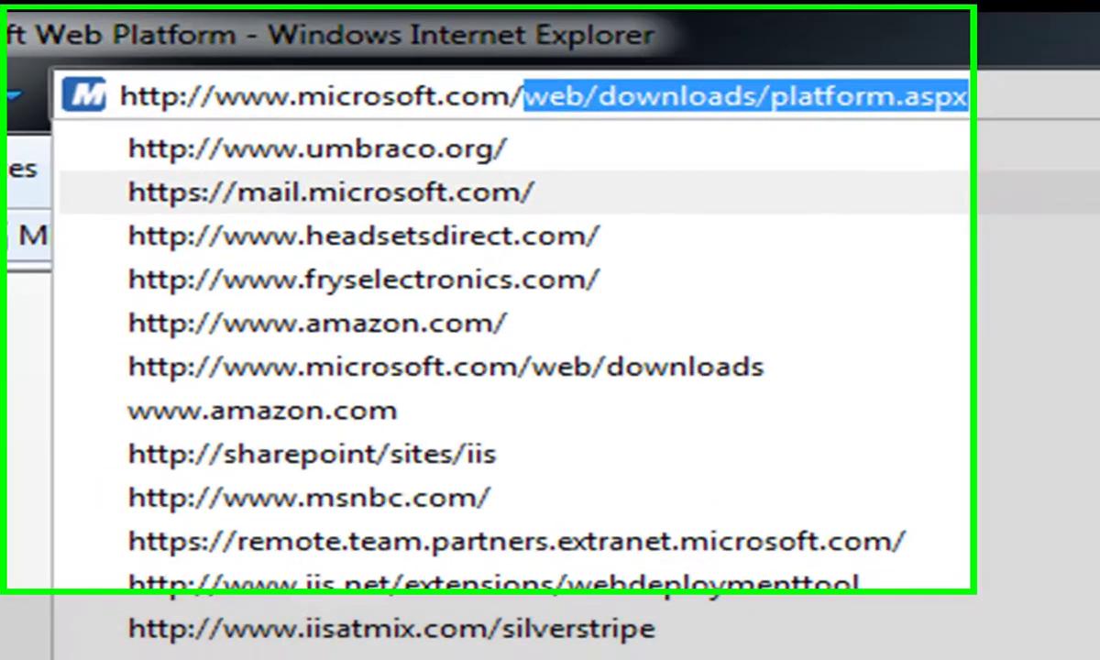
type("web/gallery")
key("Return")
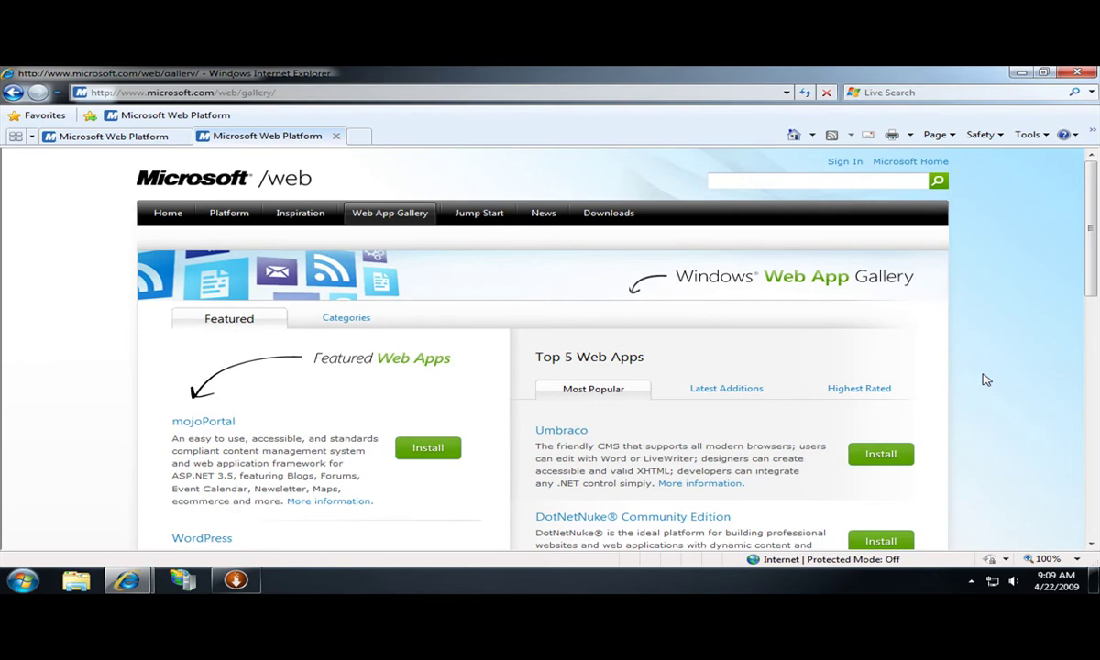
scroll(986, 379, "down", 1)
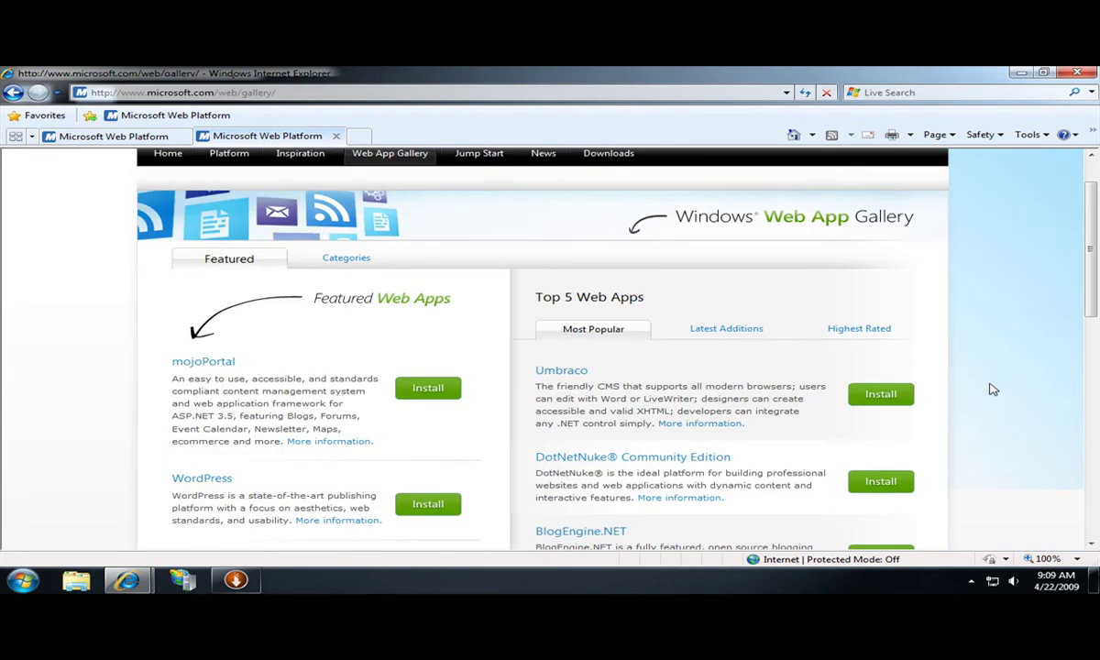
scroll(1024, 514, "down", 1)
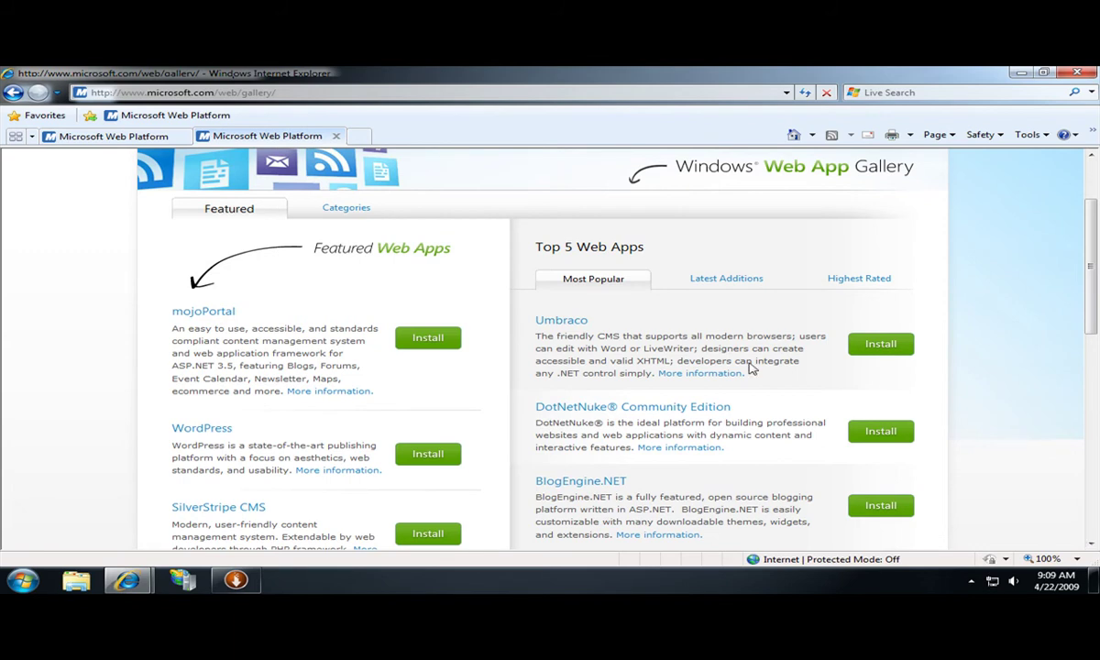
left_click(580, 326)
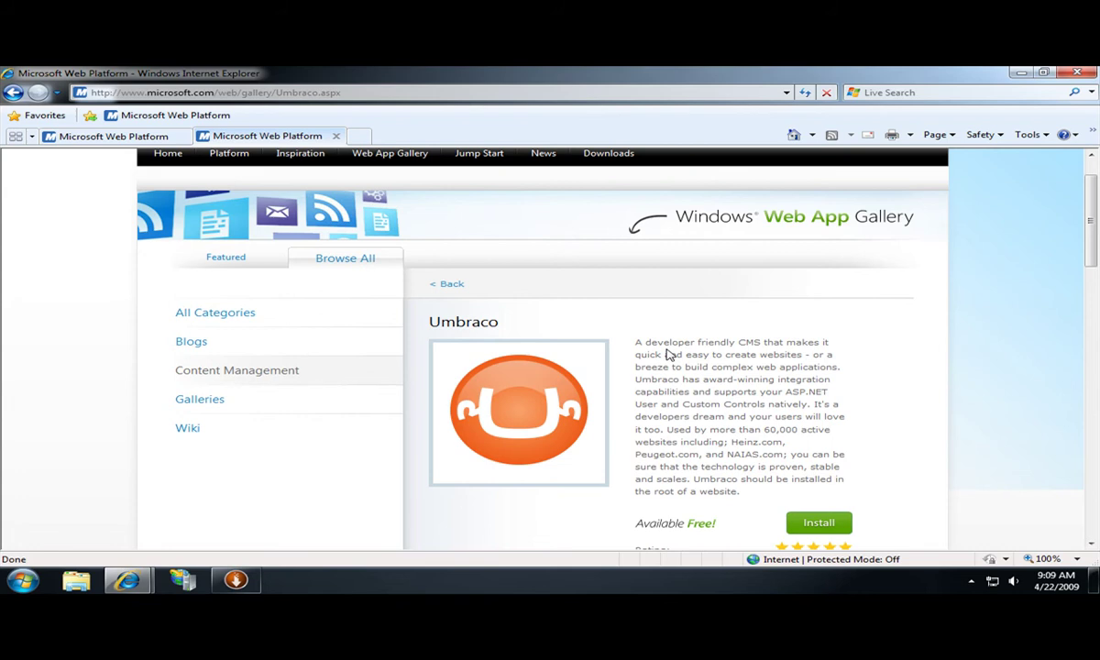
Step: Review Umbraco's description and user reviews, then return to the top of the page
scroll(857, 354, "down", 2)
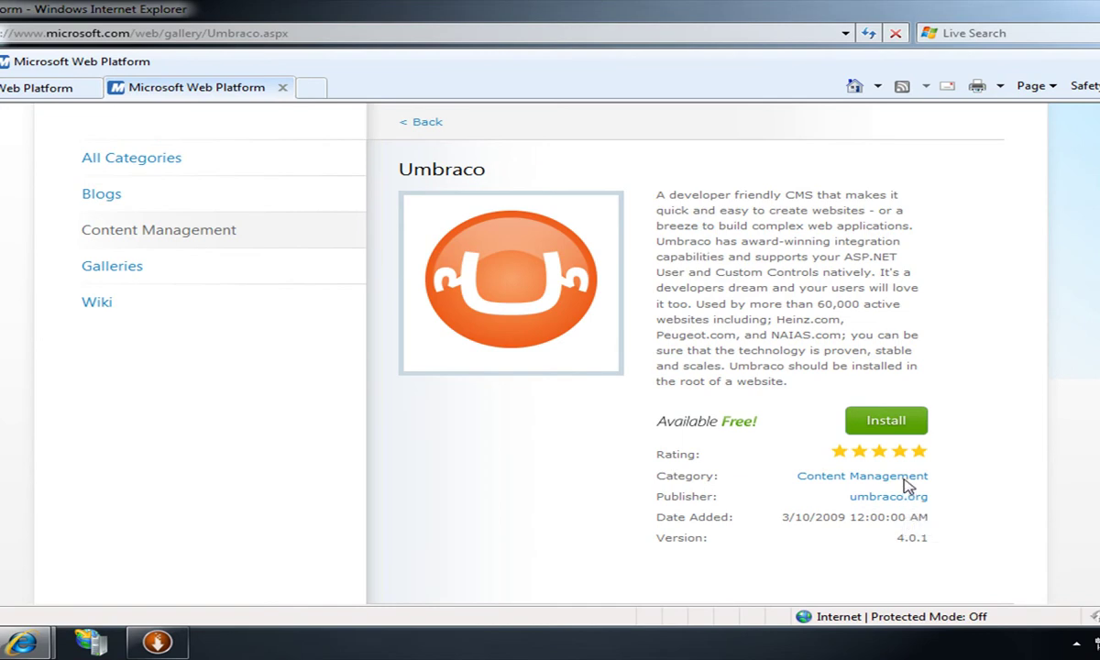
scroll(977, 517, "down", 4)
scroll(977, 507, "down", 7)
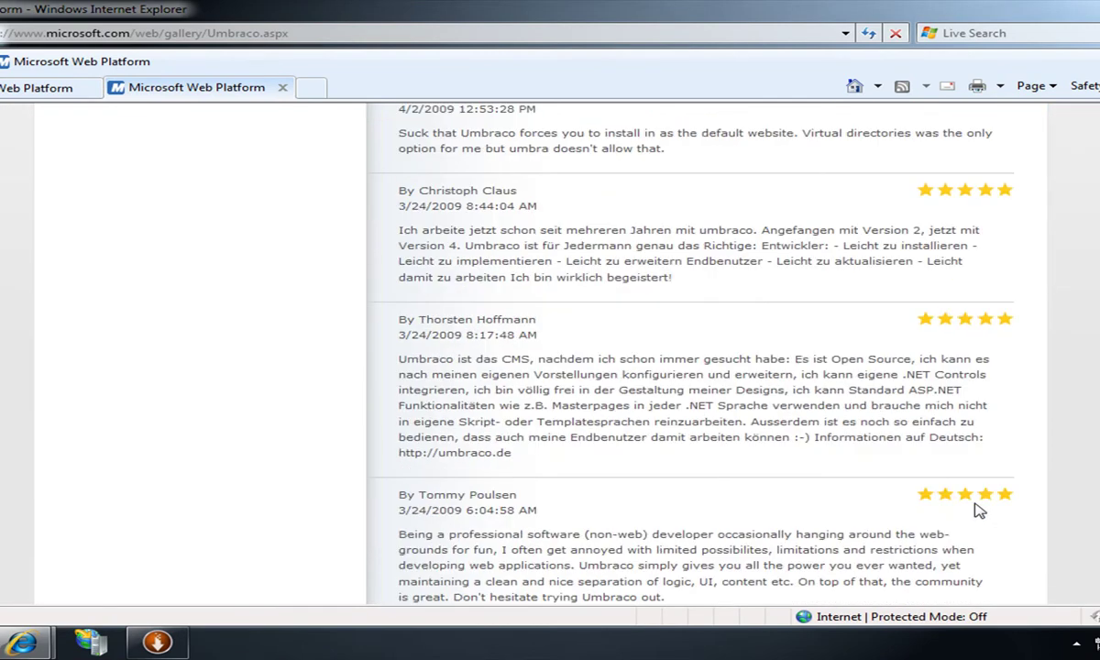
scroll(793, 459, "down", 3)
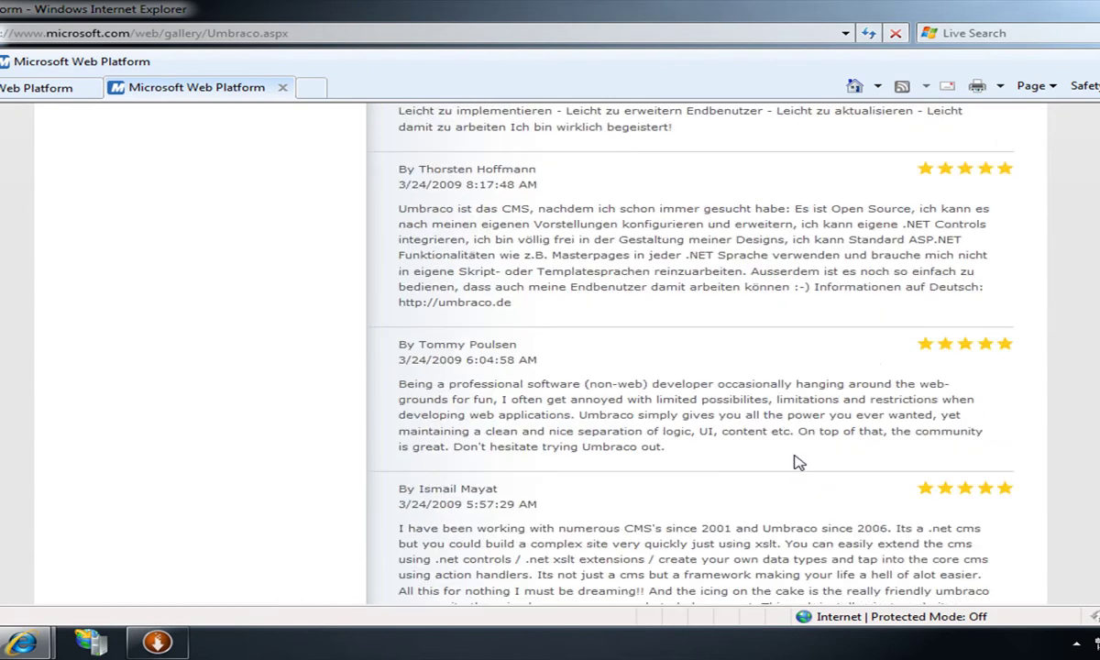
scroll(794, 459, "up", 4)
scroll(794, 459, "up", 12)
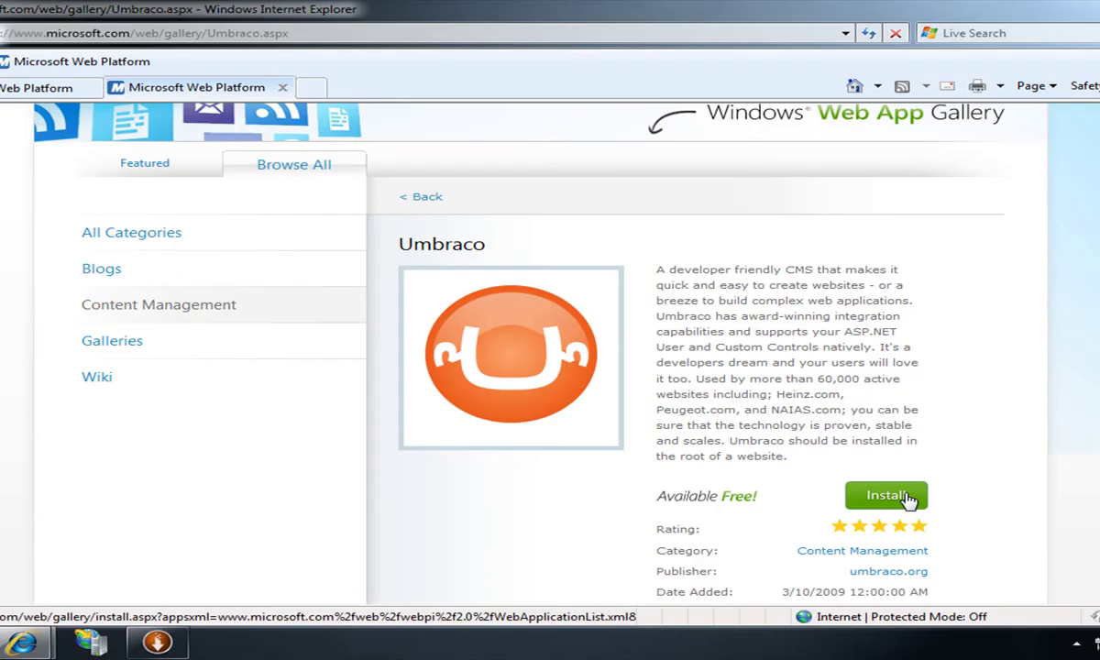
Step: Start installing Umbraco from its gallery page to launch Web Platform Installer
left_click(908, 498)
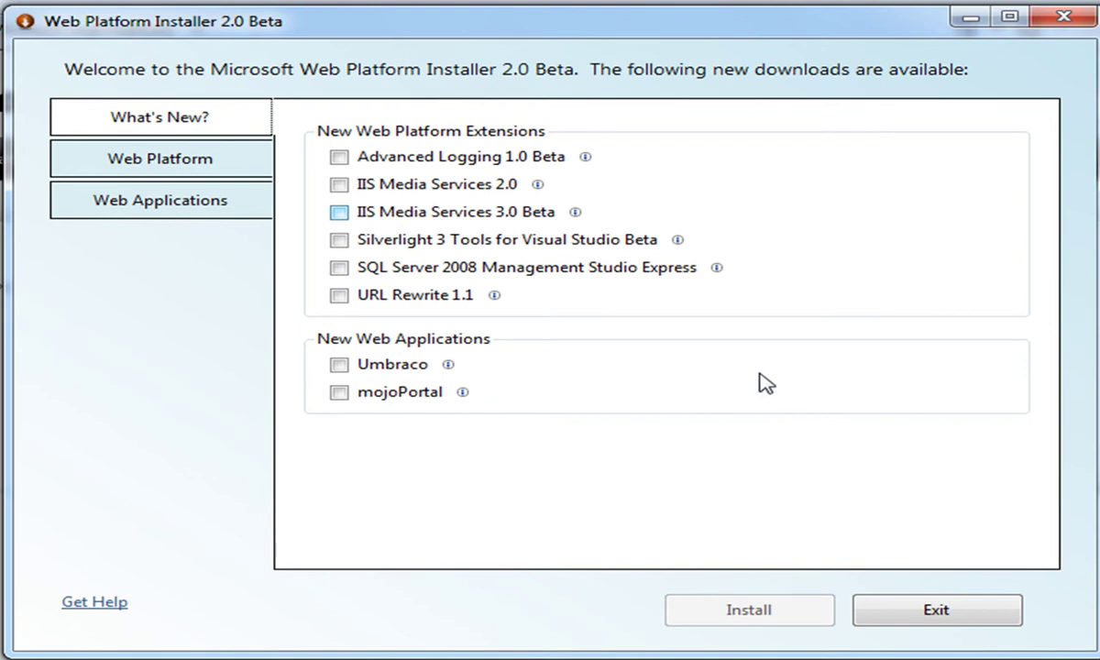
Step: Show the Web Applications list filtered to the Content Management category
left_click(202, 211)
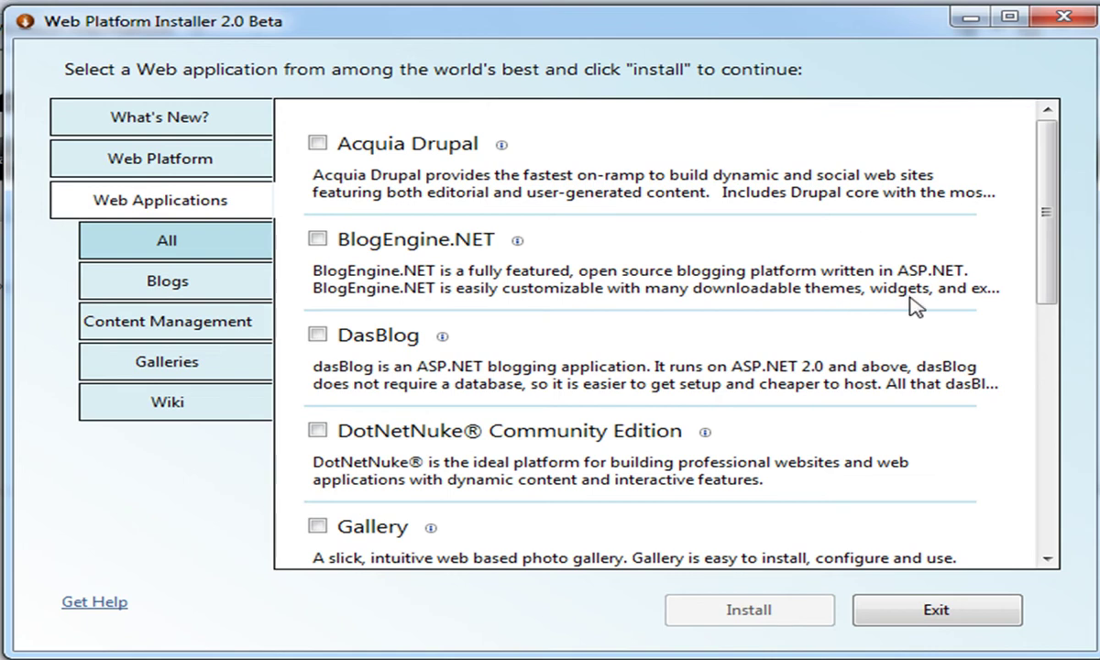
left_click(1045, 557)
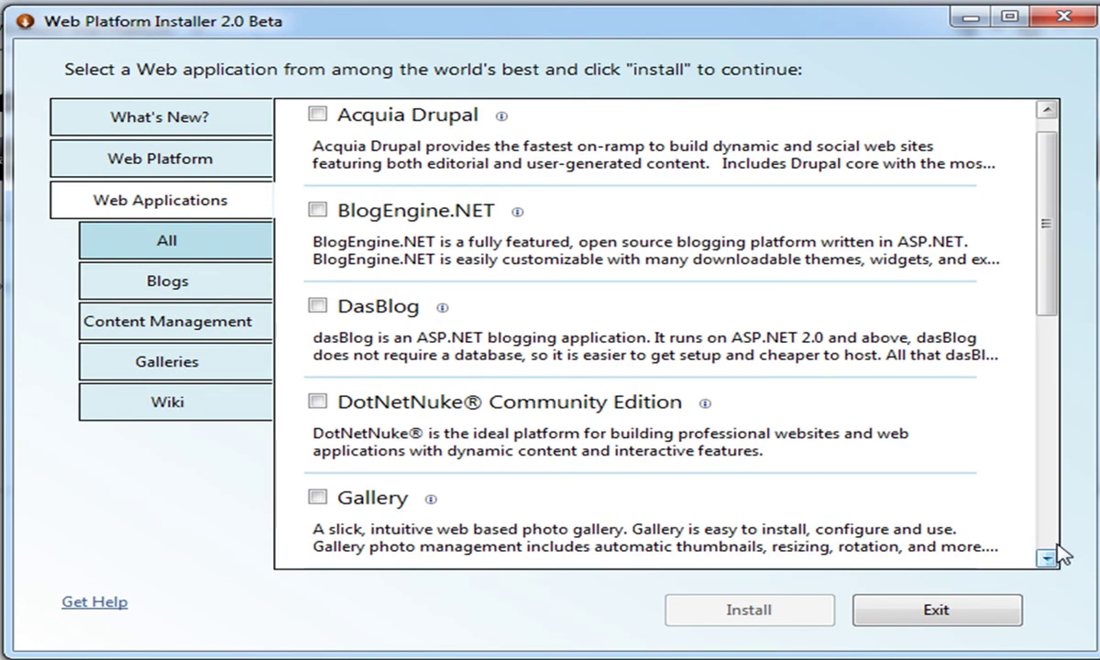
left_click(1046, 557)
left_click(1046, 557)
left_click(1045, 557)
left_click(1045, 557)
left_click(1046, 557)
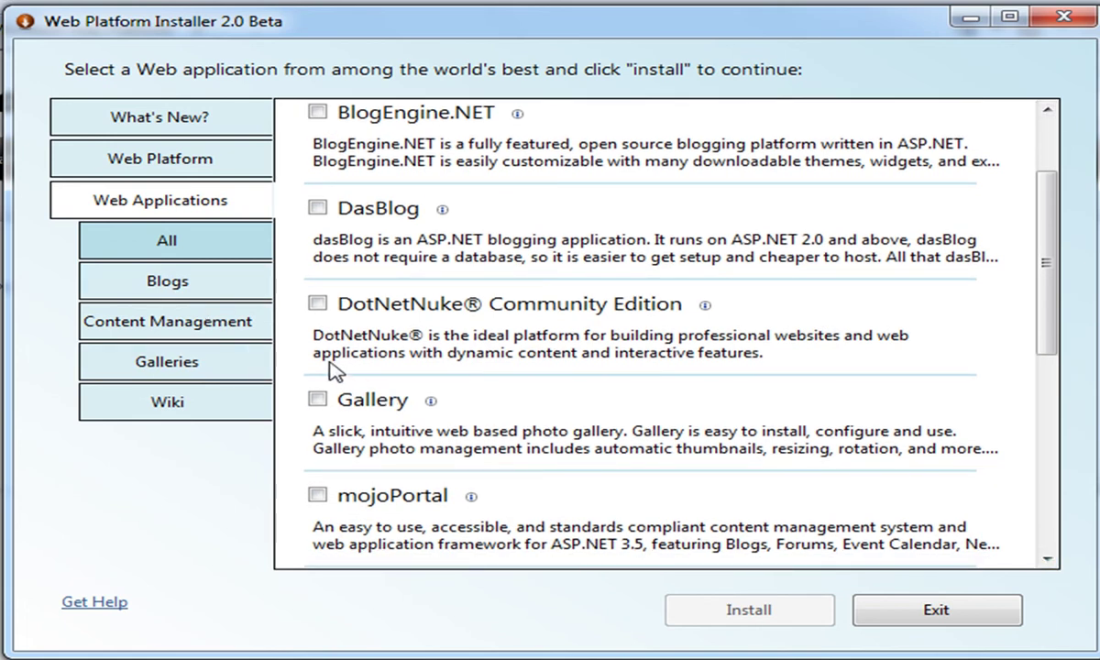
left_click(255, 336)
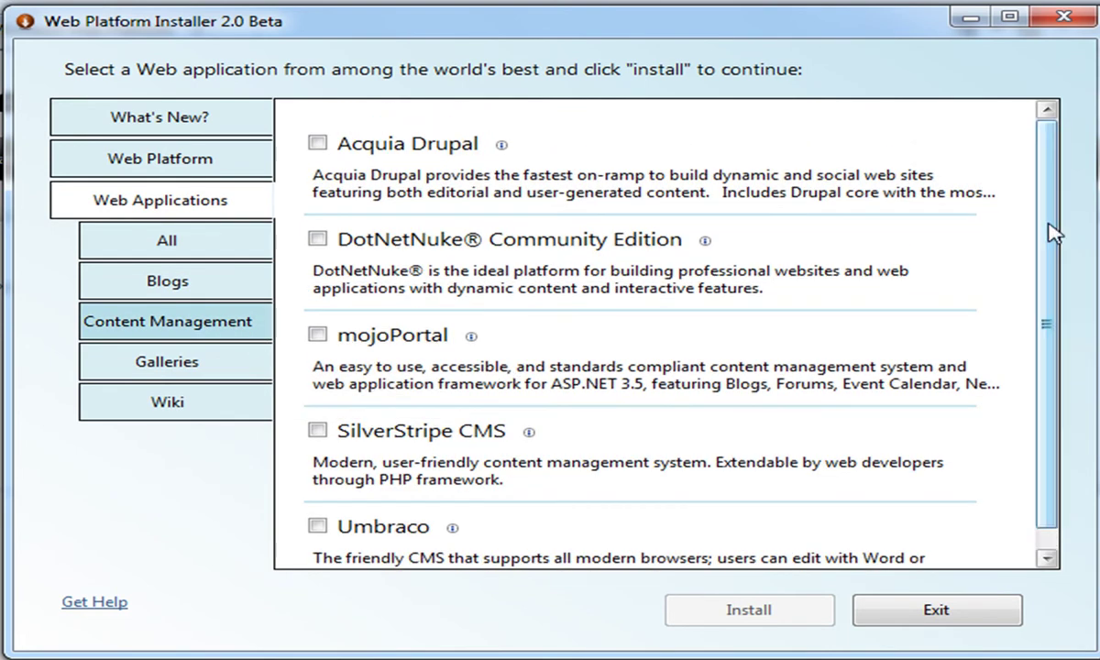
left_click_drag(1052, 341, 1063, 247)
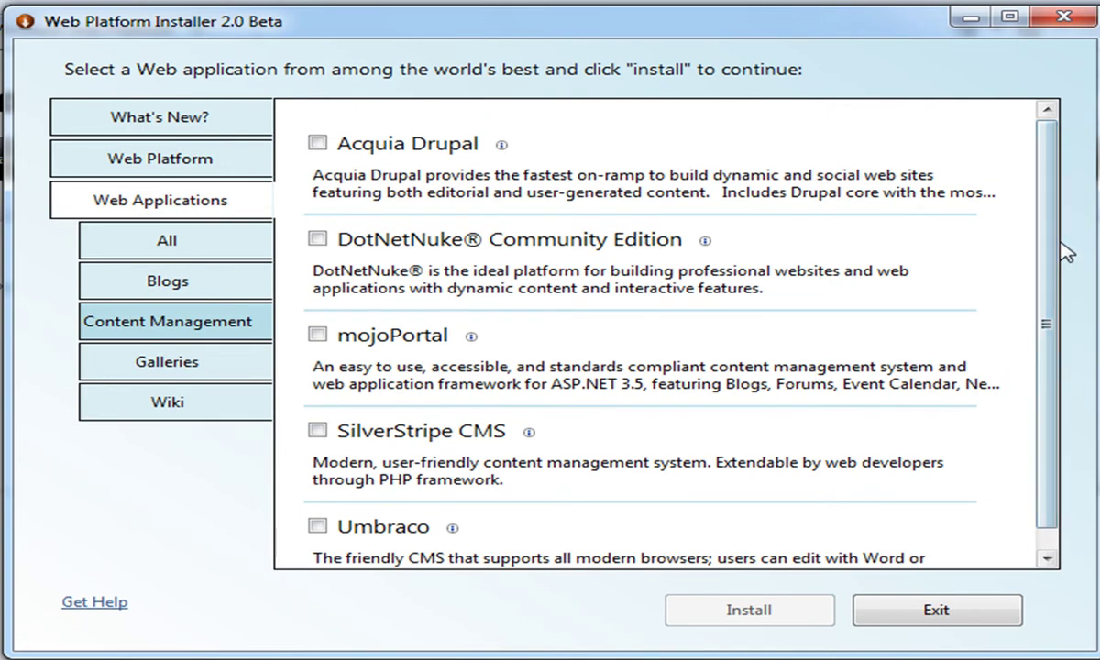
Step: Include Umbraco in the install list from its details page and start the installation
left_click(1045, 559)
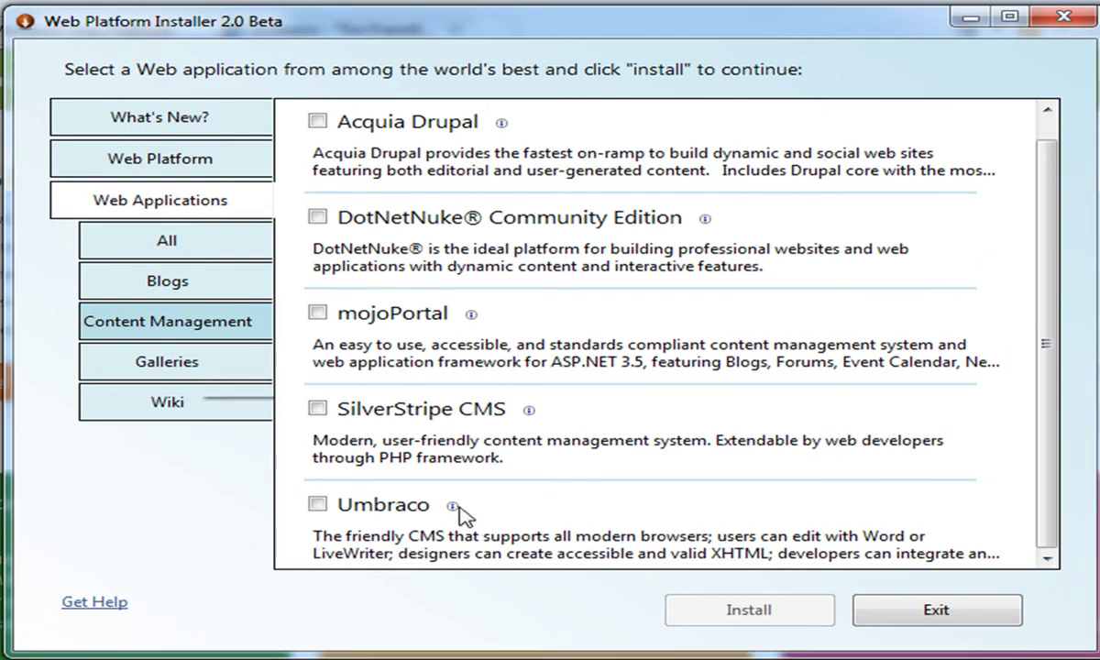
left_click(453, 507)
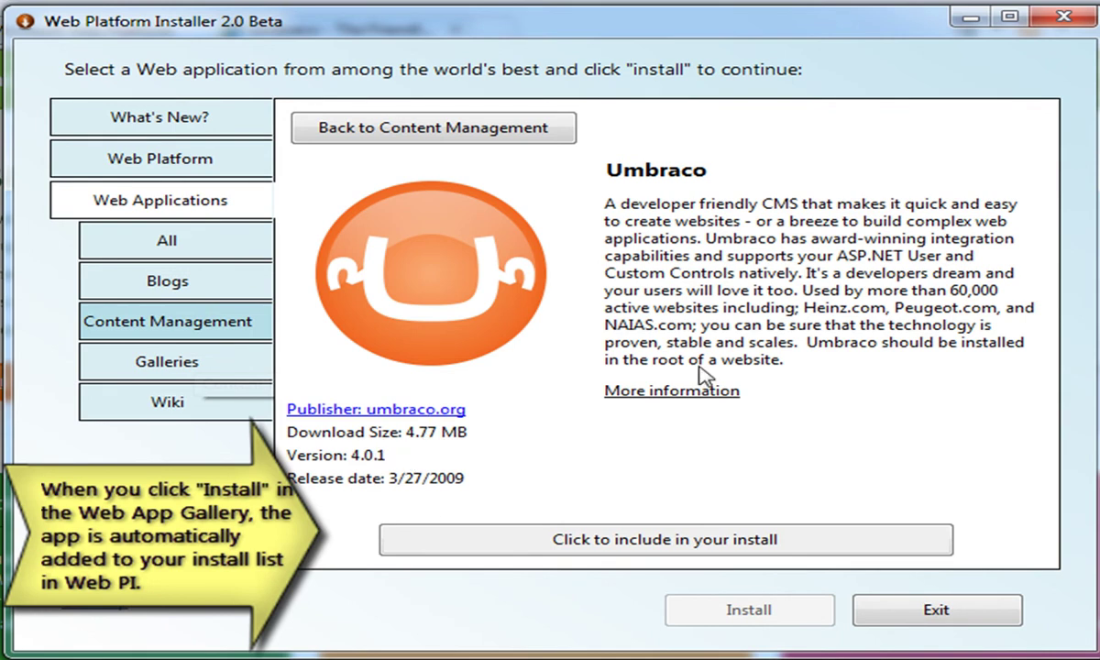
left_click(824, 548)
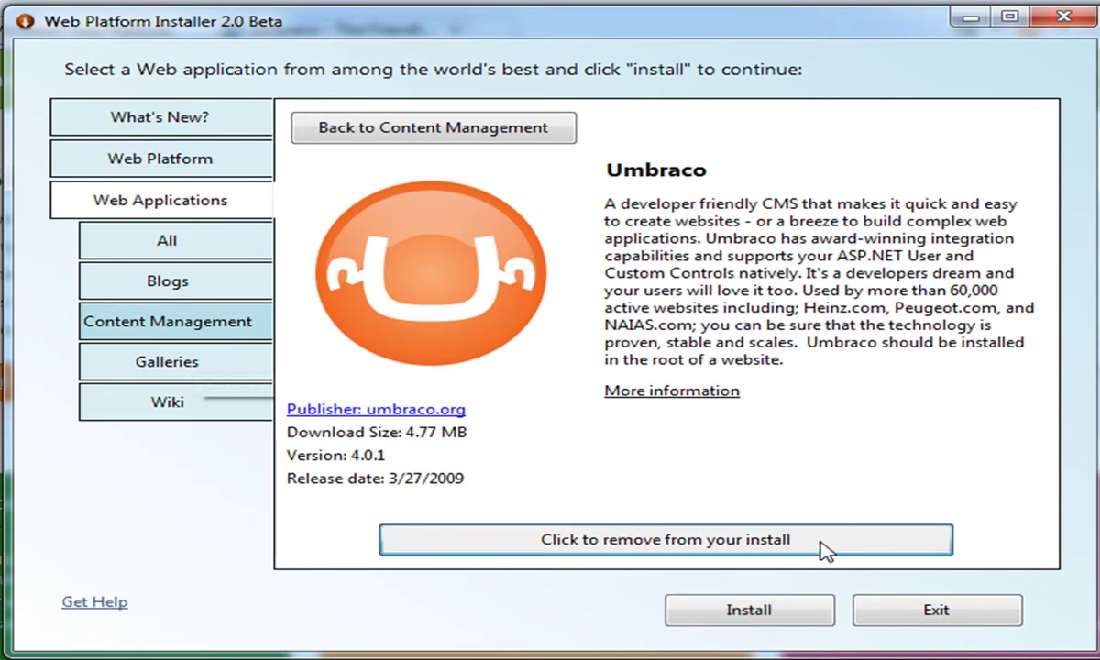
left_click(795, 624)
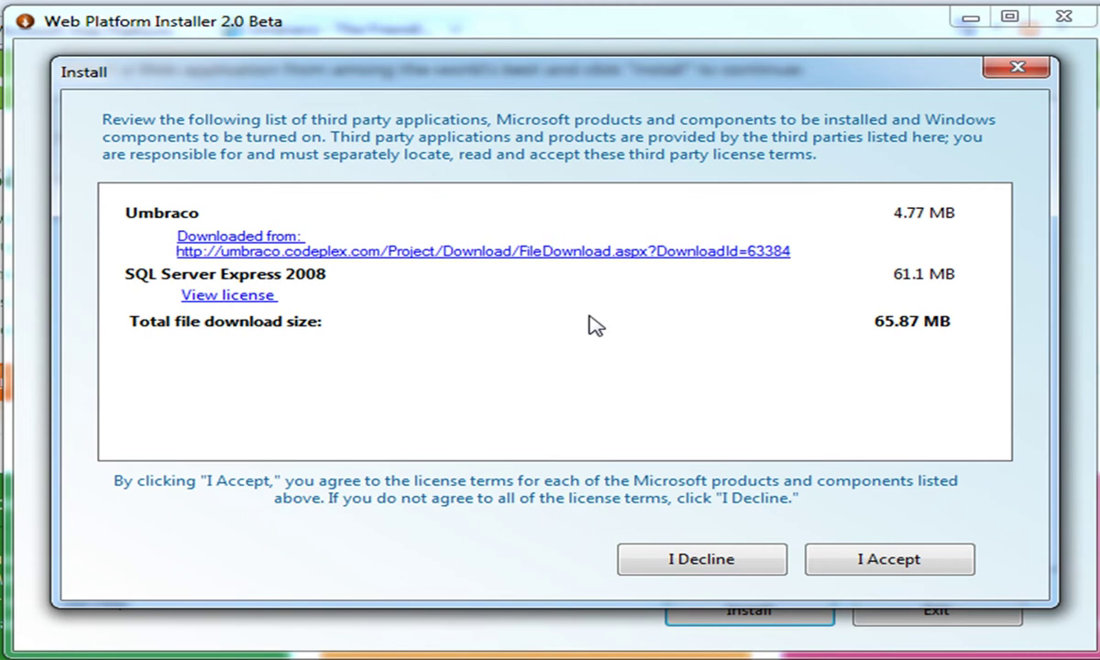
Step: Accept the licenses, then enter and confirm the SQL Server Express sa password
left_click(953, 568)
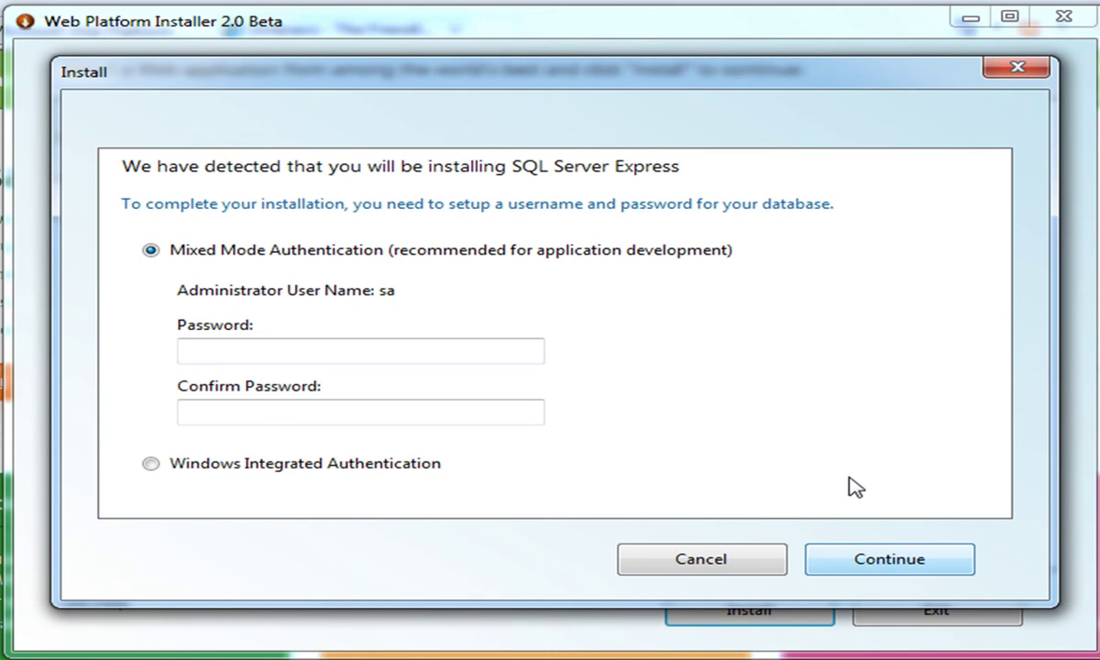
left_click(367, 346)
type("passwo")
key("BackSpace")
key("BackSpace")
key("BackSpace")
type("s@wor")
left_click(316, 414)
type("pass@w")
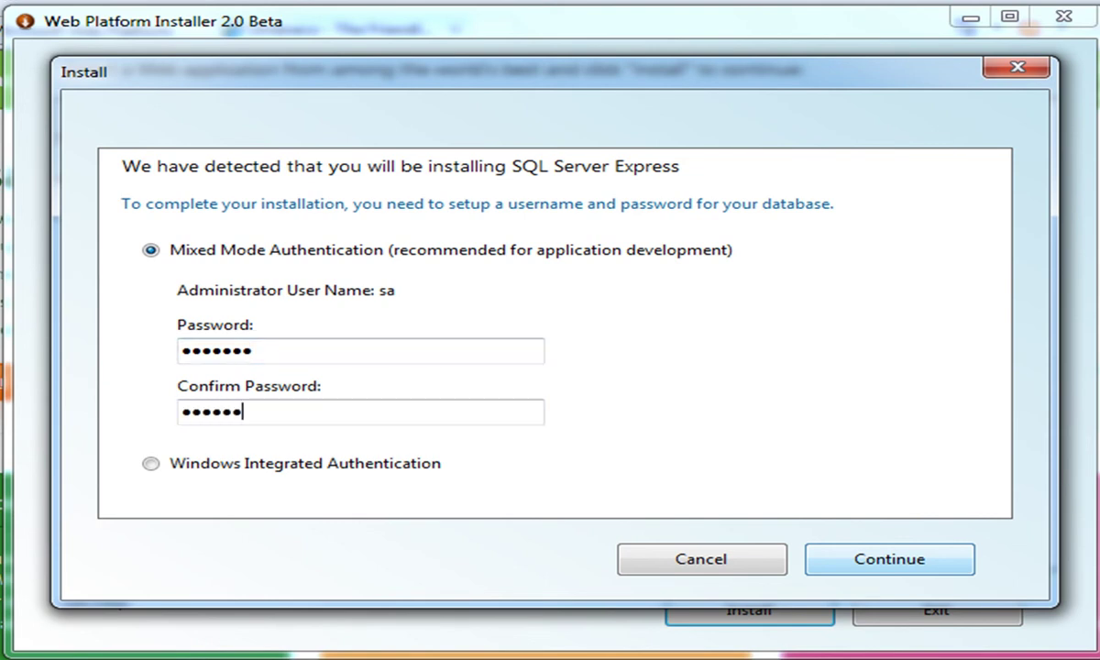
type("or")
left_click(903, 566)
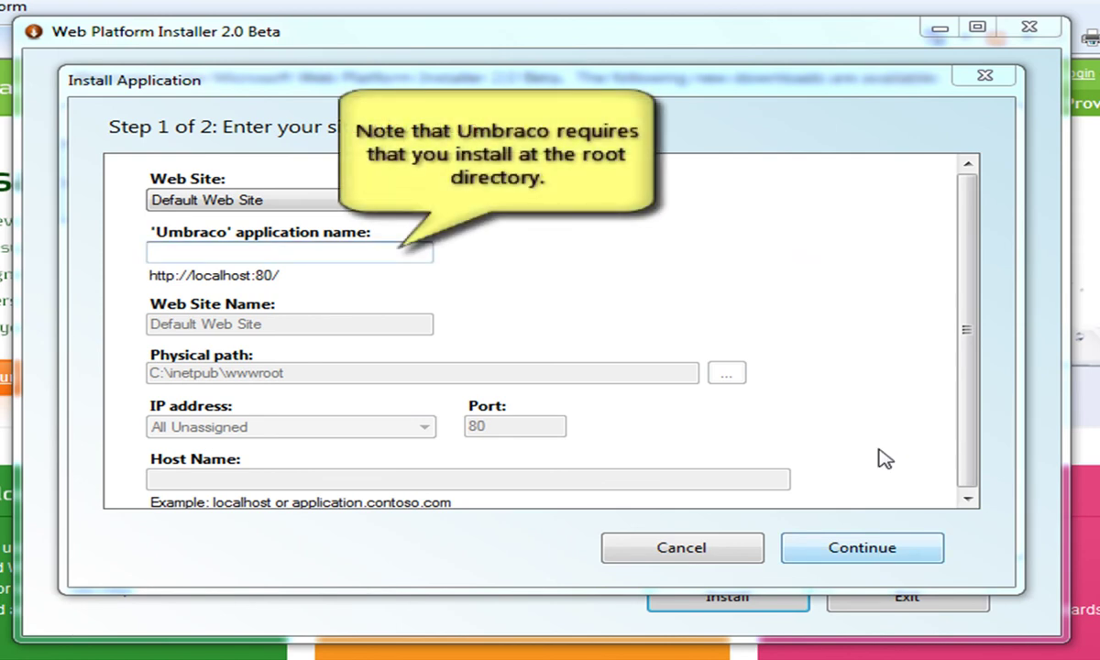
Step: Keep the site root, create a new database, and enter sa administrator credentials
left_click(919, 554)
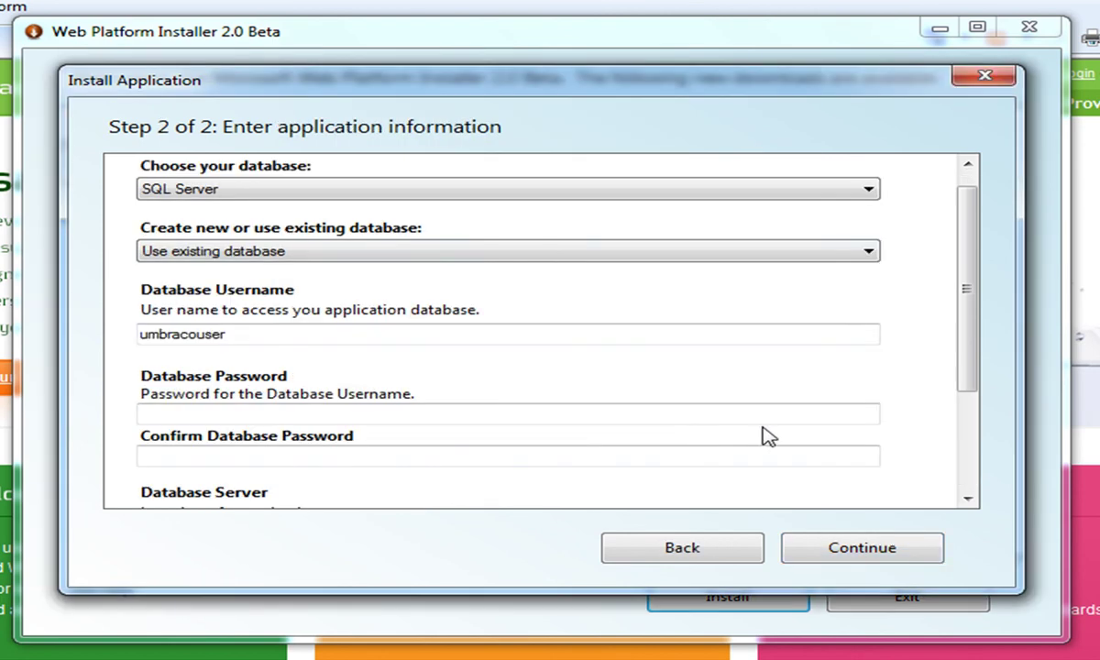
left_click(848, 253)
left_click(783, 286)
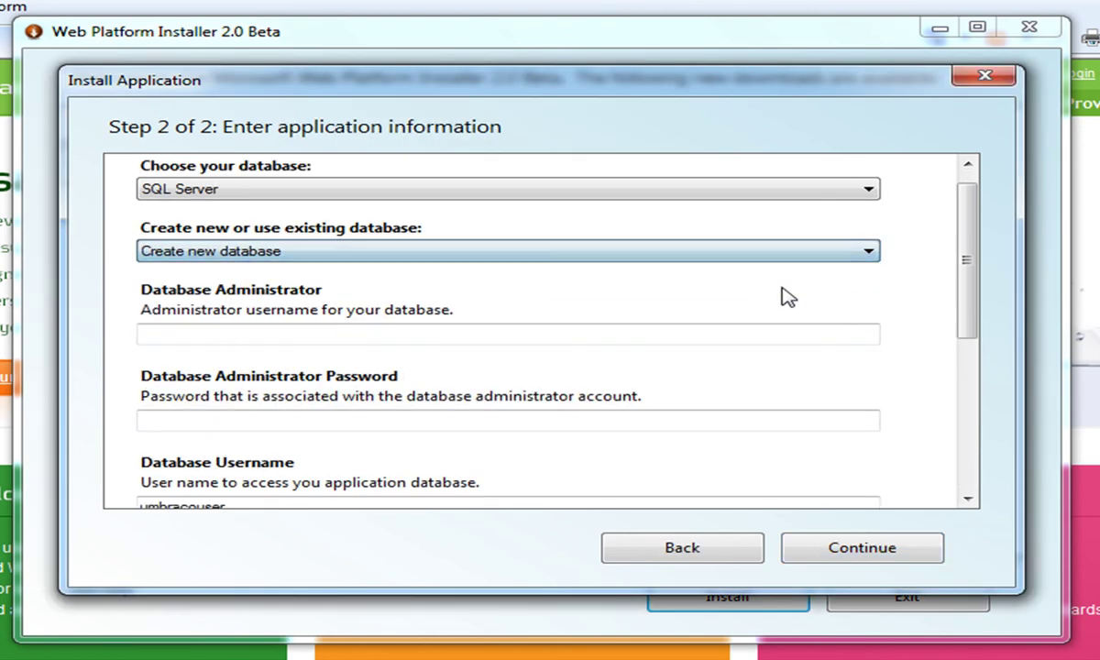
left_click(707, 334)
type("sa")
left_click(486, 420)
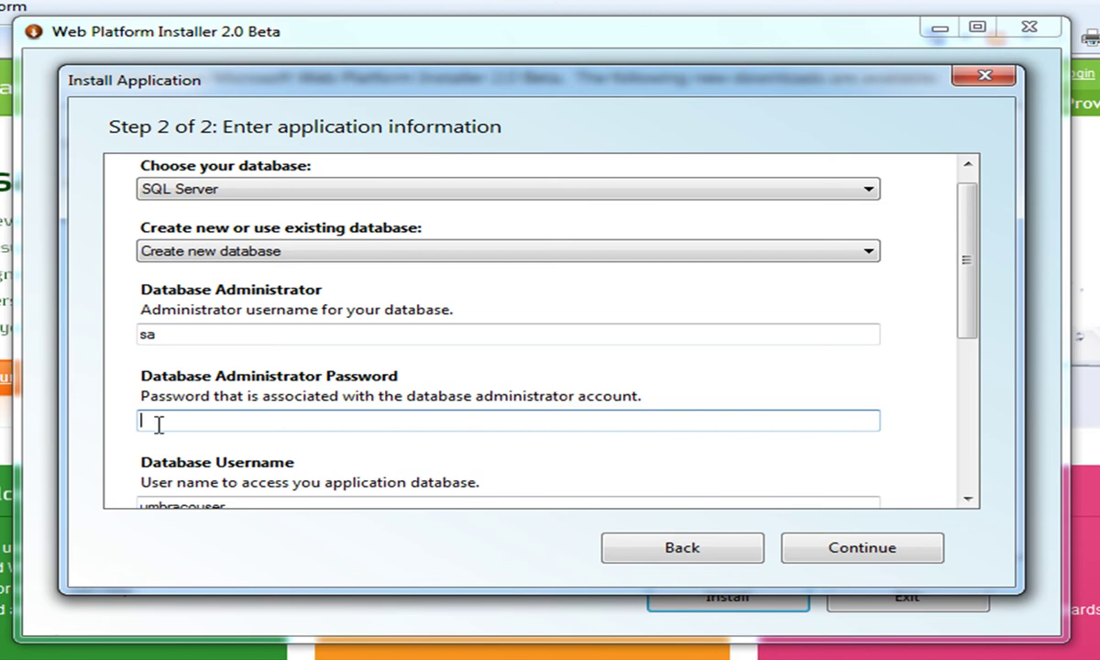
type("*******")
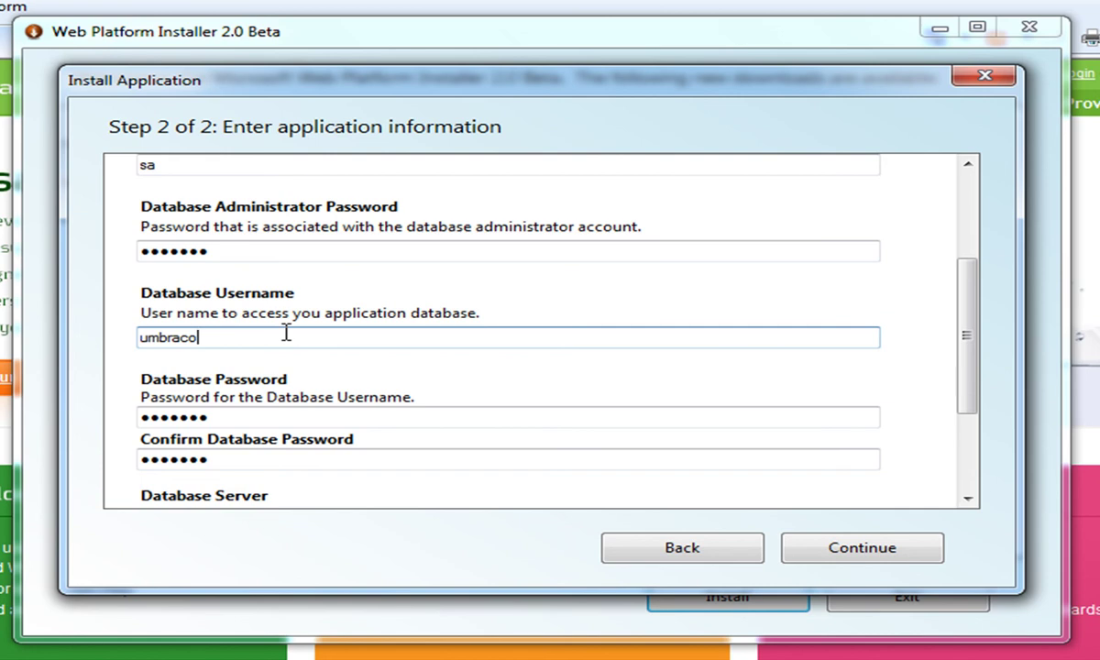
Step: Replace the default database username and database name with custom values, then submit
double_click(259, 335)
type("Mailan")
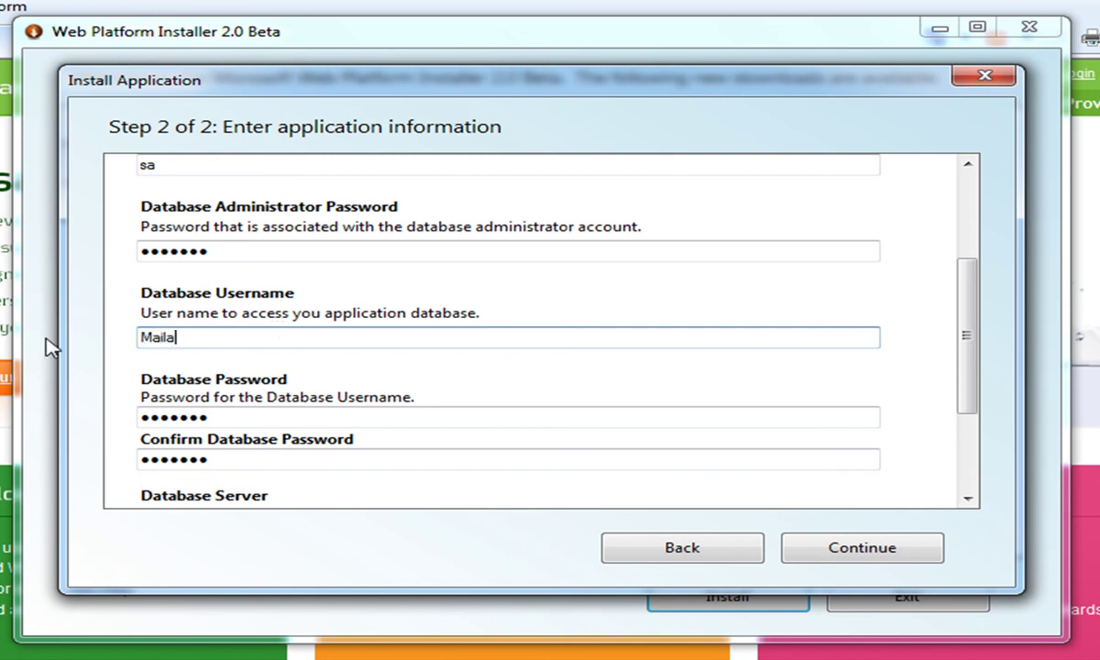
left_click(967, 498)
left_click(967, 500)
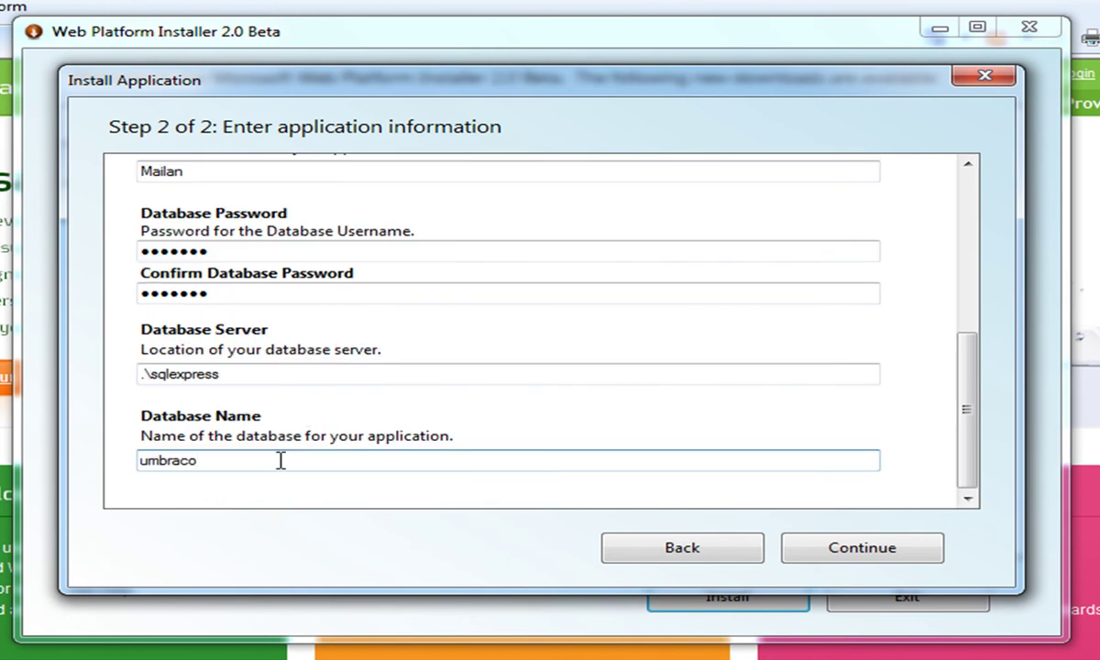
left_click(238, 468)
left_click_drag(239, 465, 110, 488)
type("MailanUmbra")
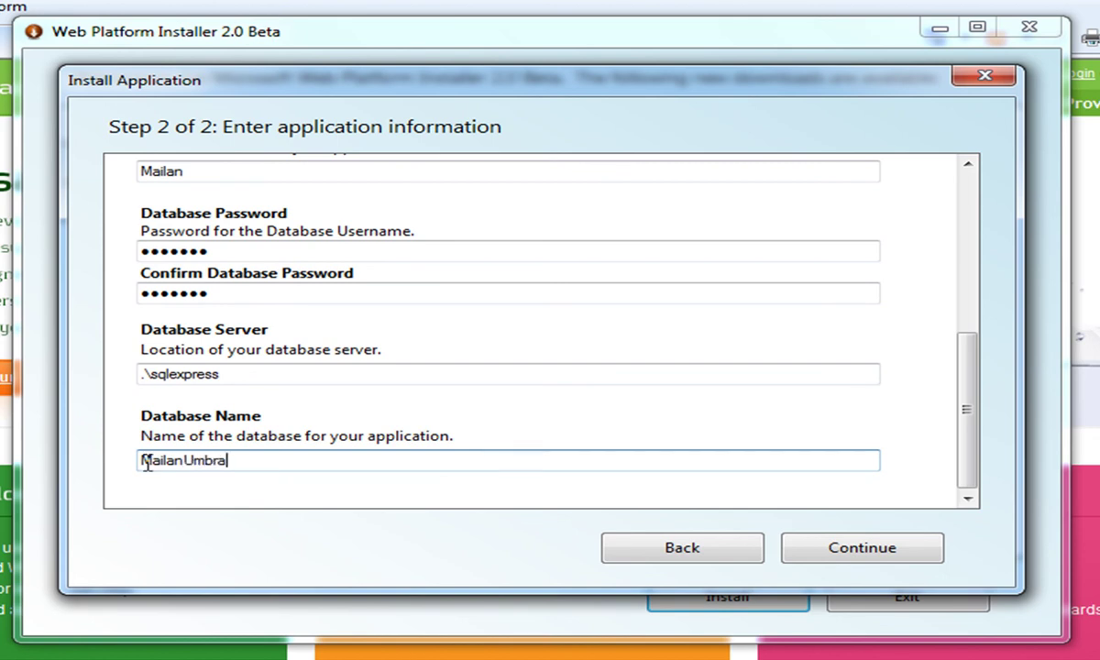
type("co")
left_click(860, 550)
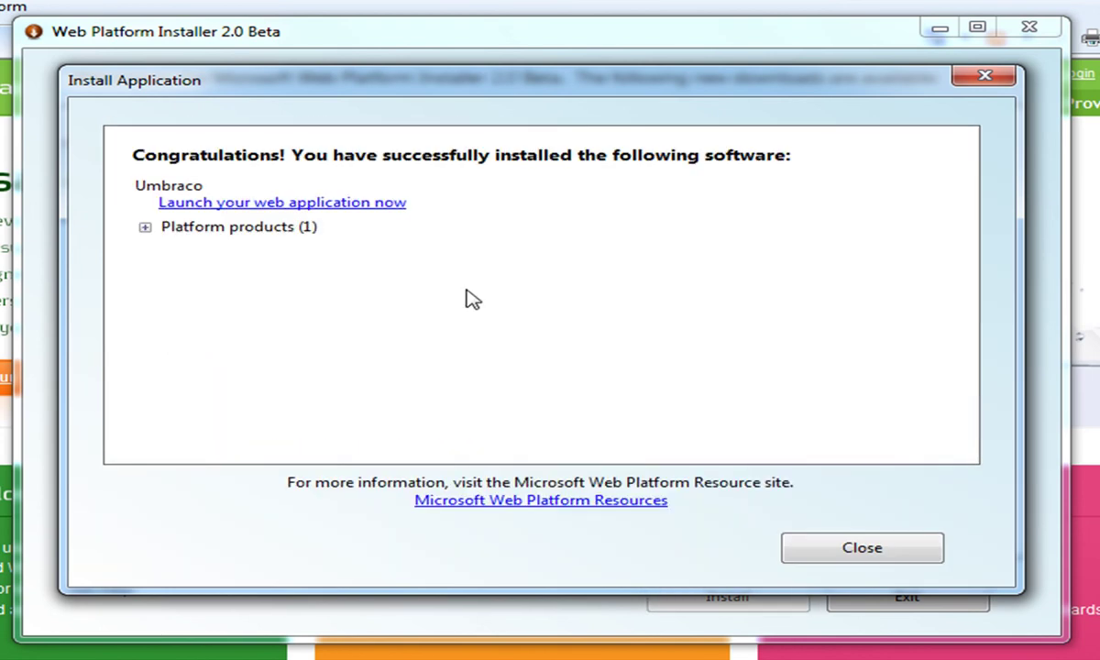
Step: Expand Platform products (1) to reveal SQL Server Express 2008 as installed
left_click(145, 228)
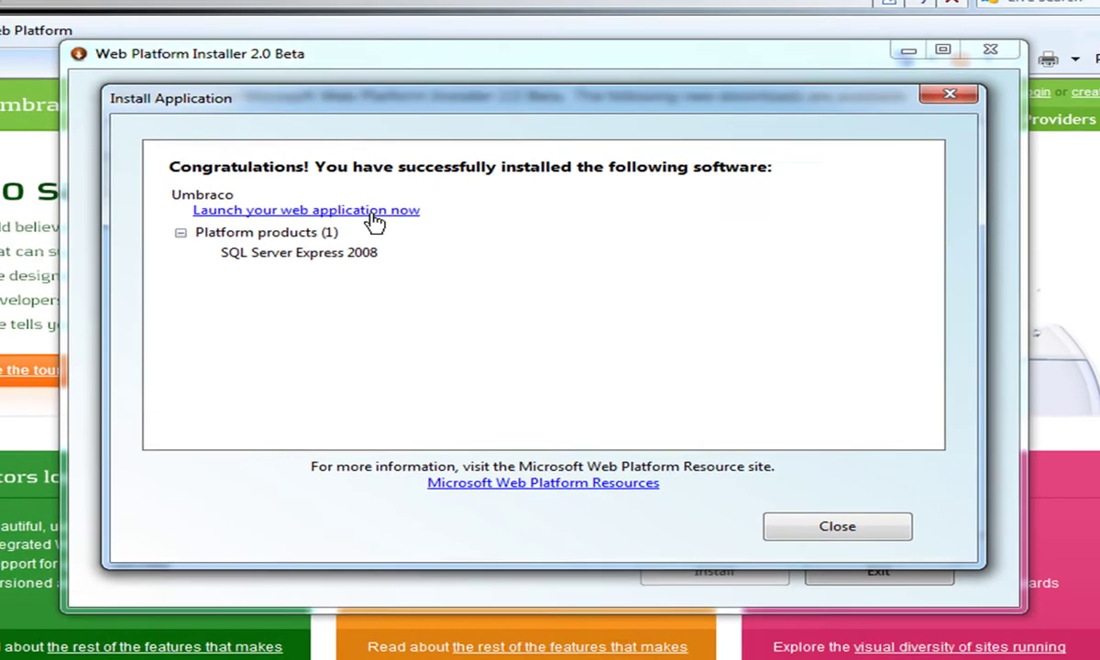
Step: Launch the installed Umbraco site at localhost in Internet Explorer
left_click(350, 208)
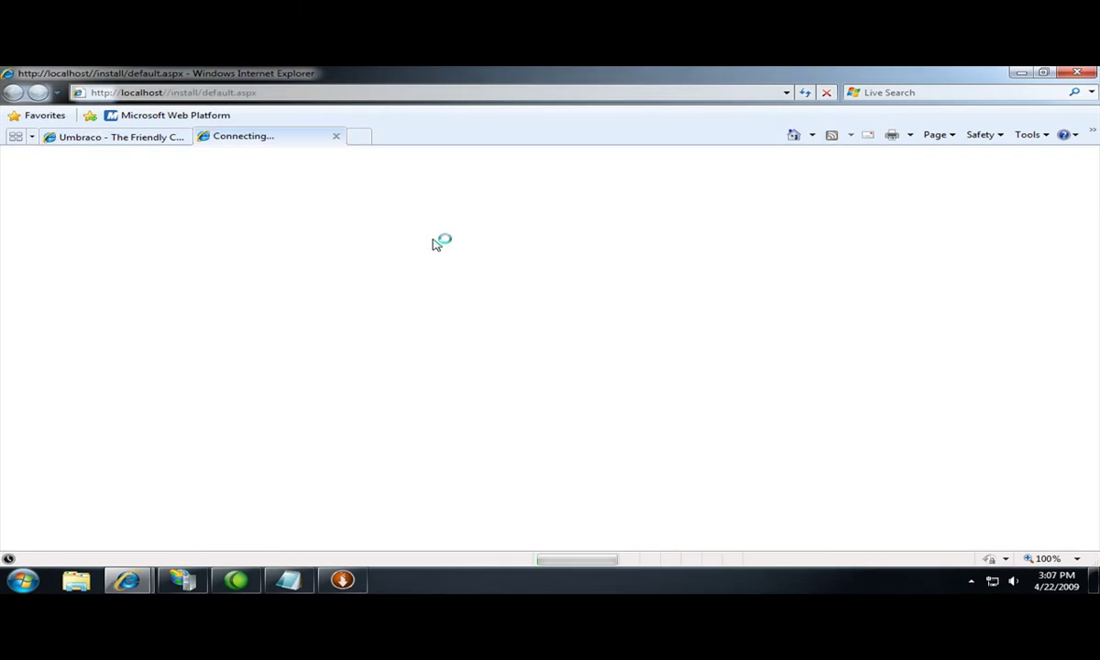